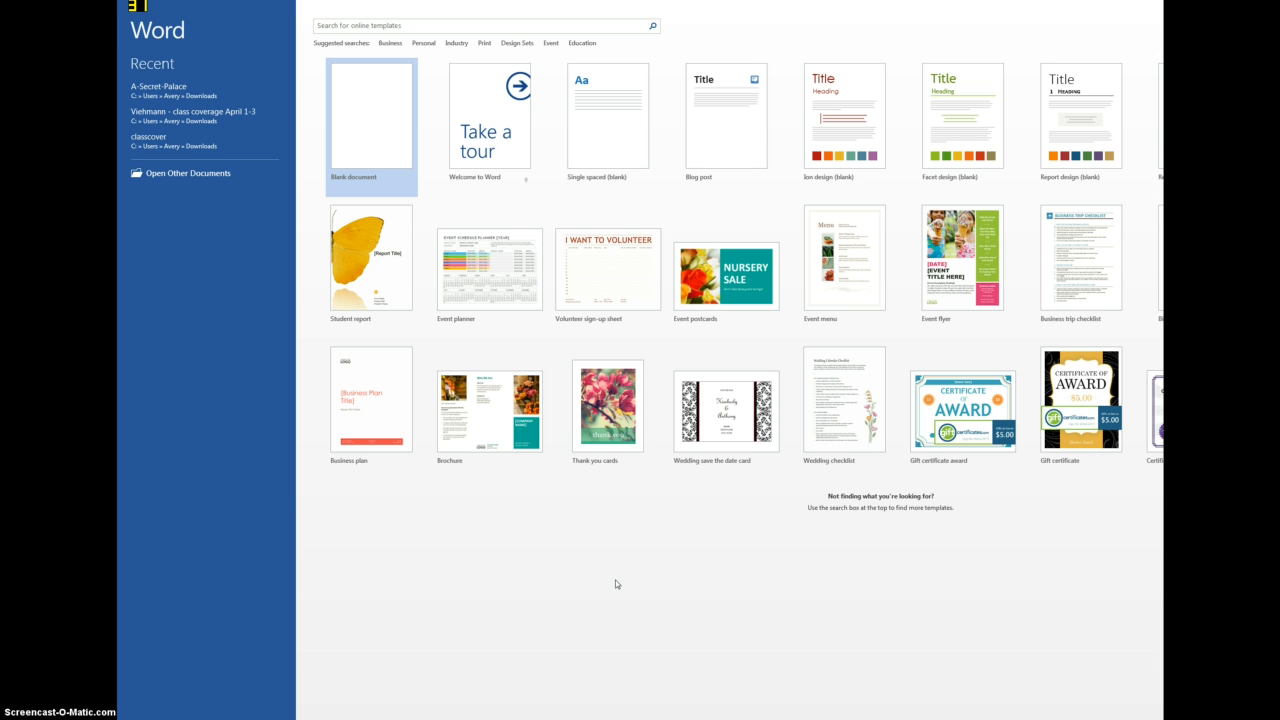
# - Create a blank document and set its line spacing to 2.0
pyautogui.click(349, 153)
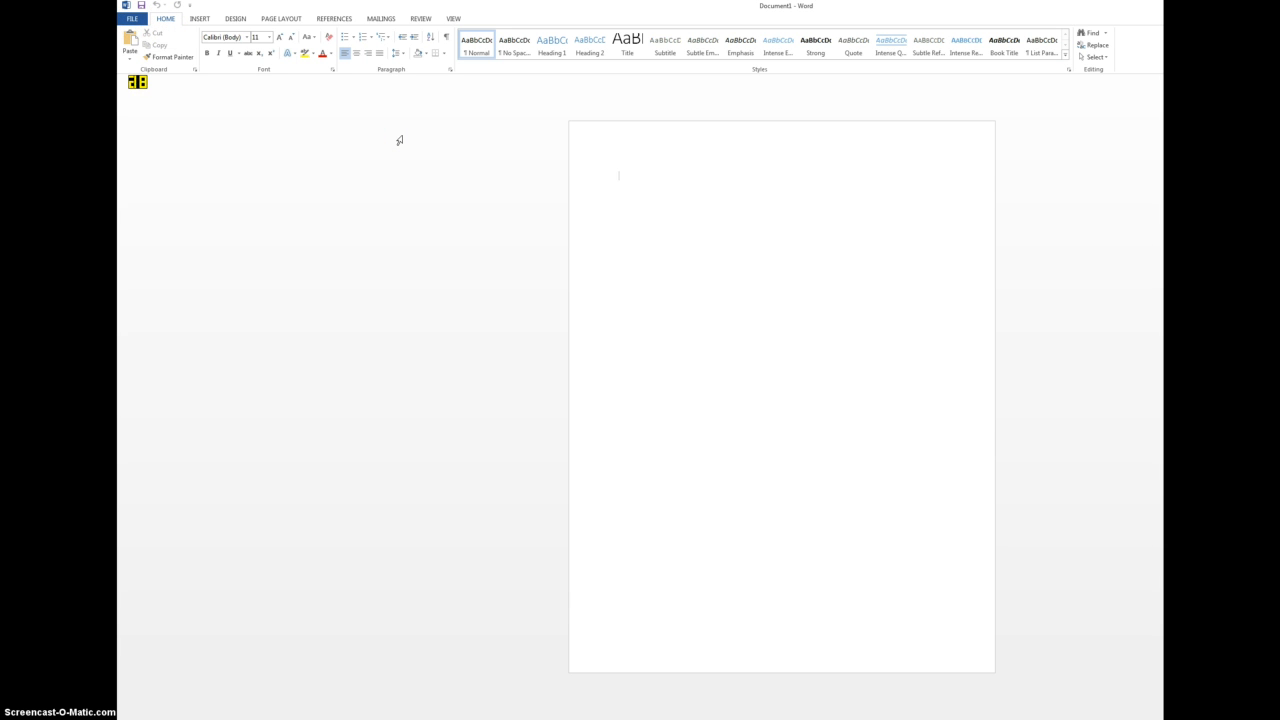
pyautogui.click(438, 135)
pyautogui.click(760, 260)
pyautogui.click(606, 211)
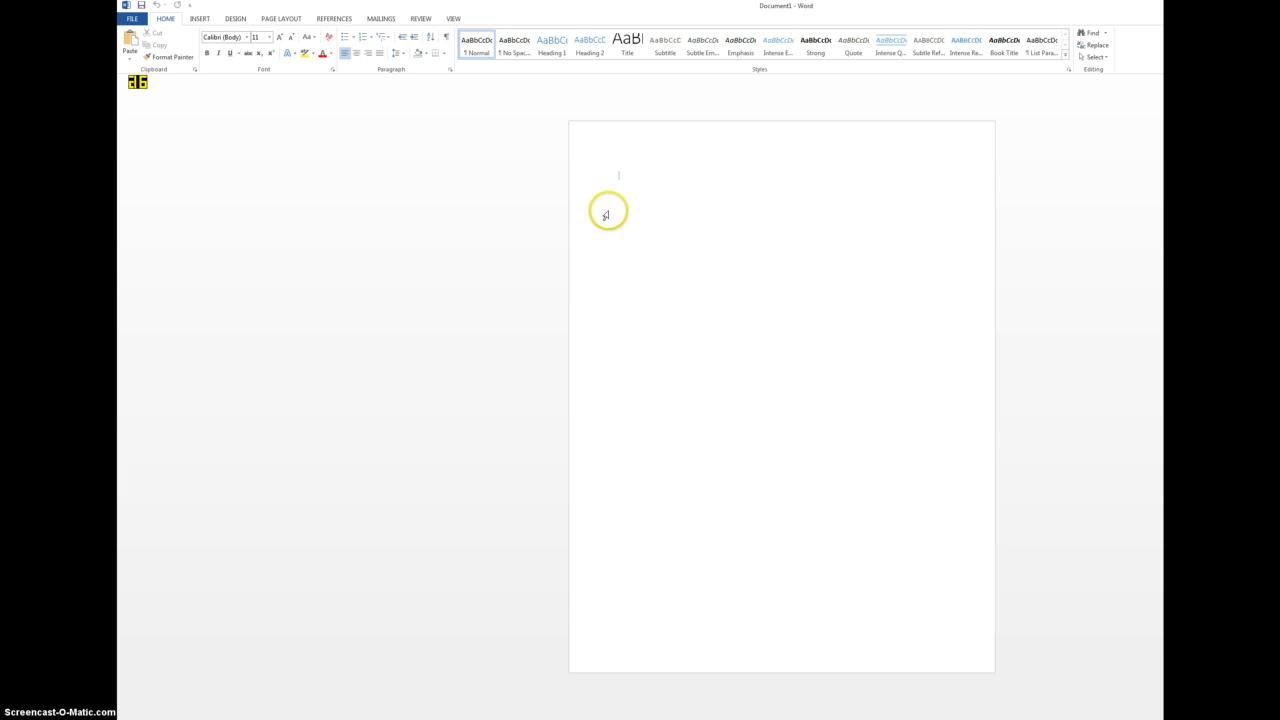
pyautogui.click(403, 58)
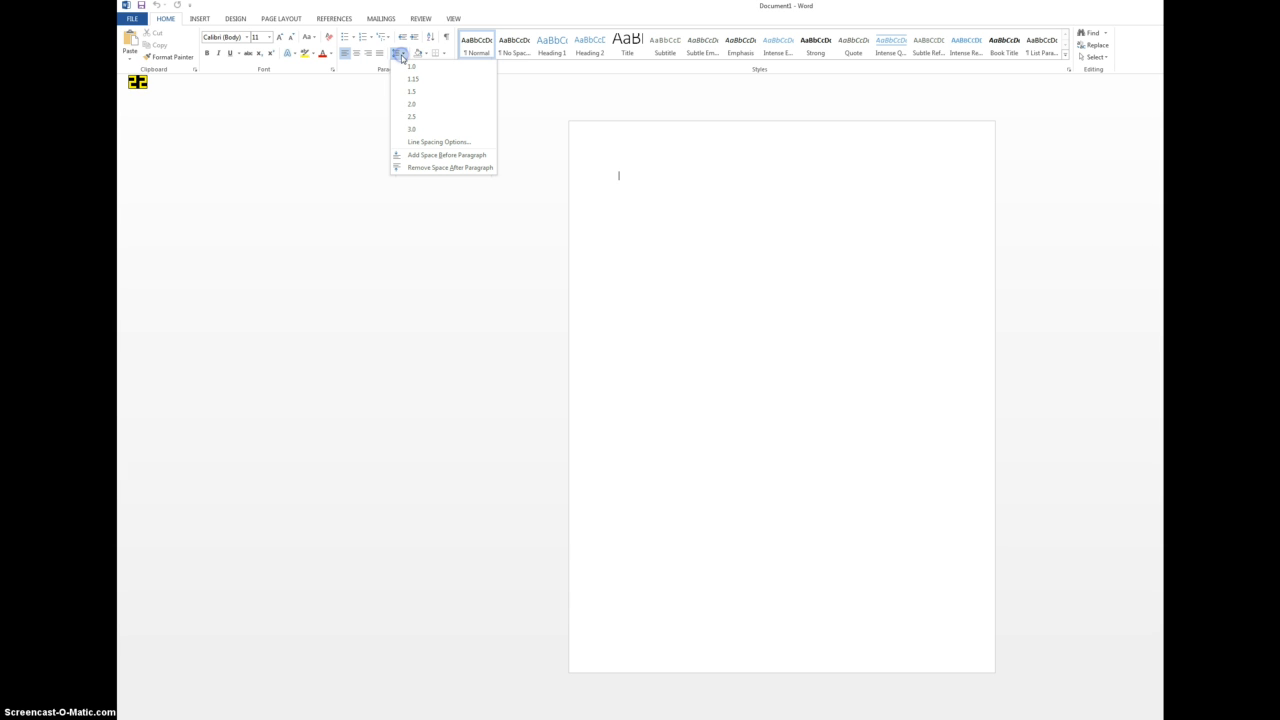
pyautogui.click(418, 104)
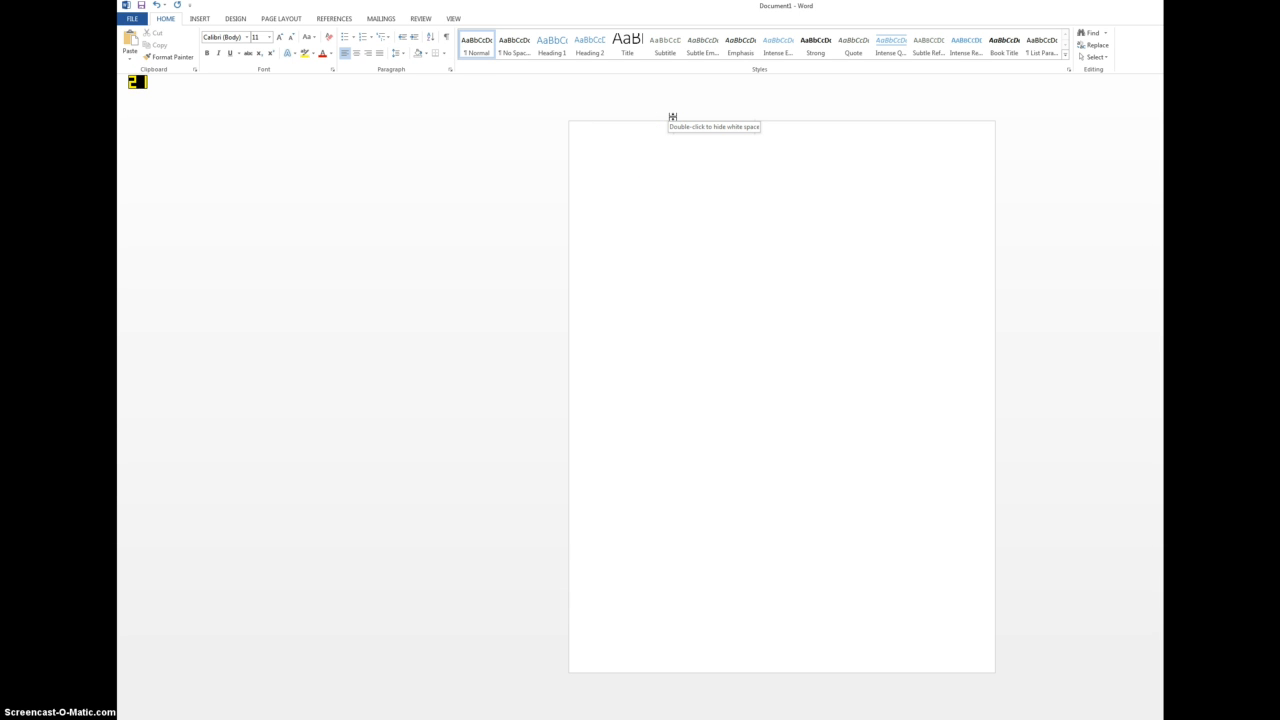
# - Begin the paragraph with "This is a sentence I'm writing as an example for my ENG 91 students as part of a series"
pyautogui.write('This is')
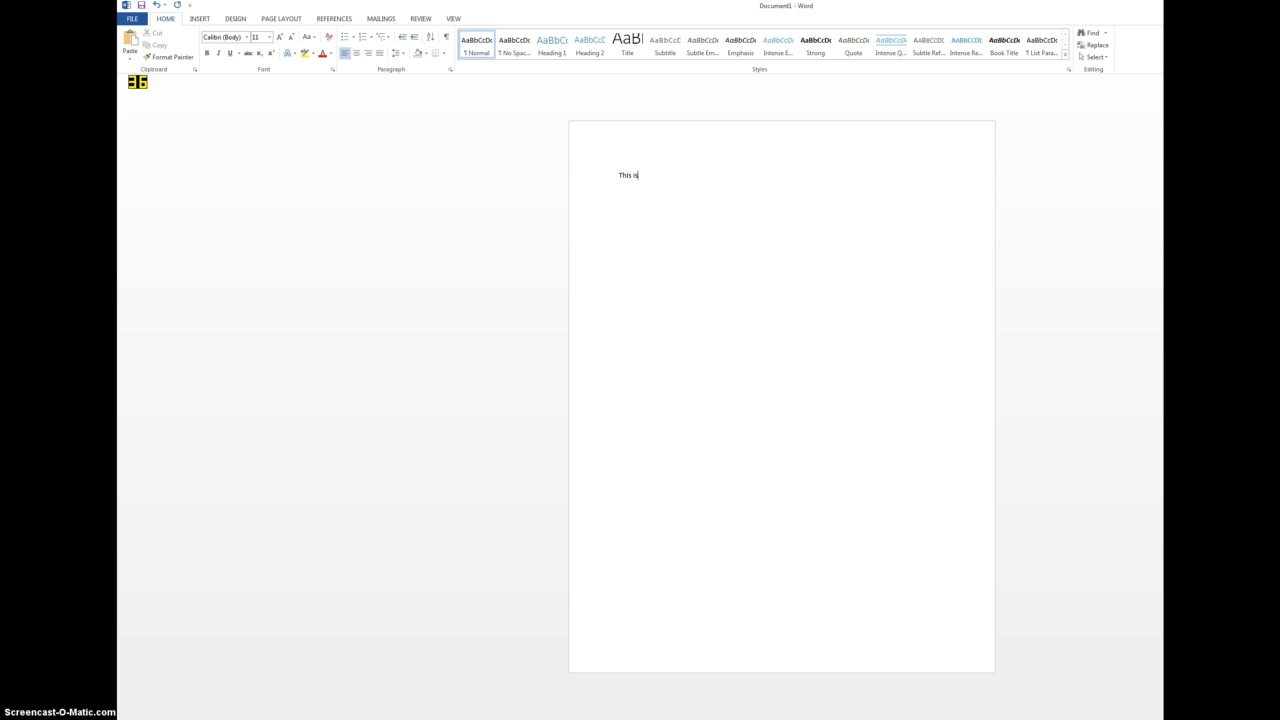
pyautogui.write(" a sentence I'm writing as an example for my ENG 91 students")
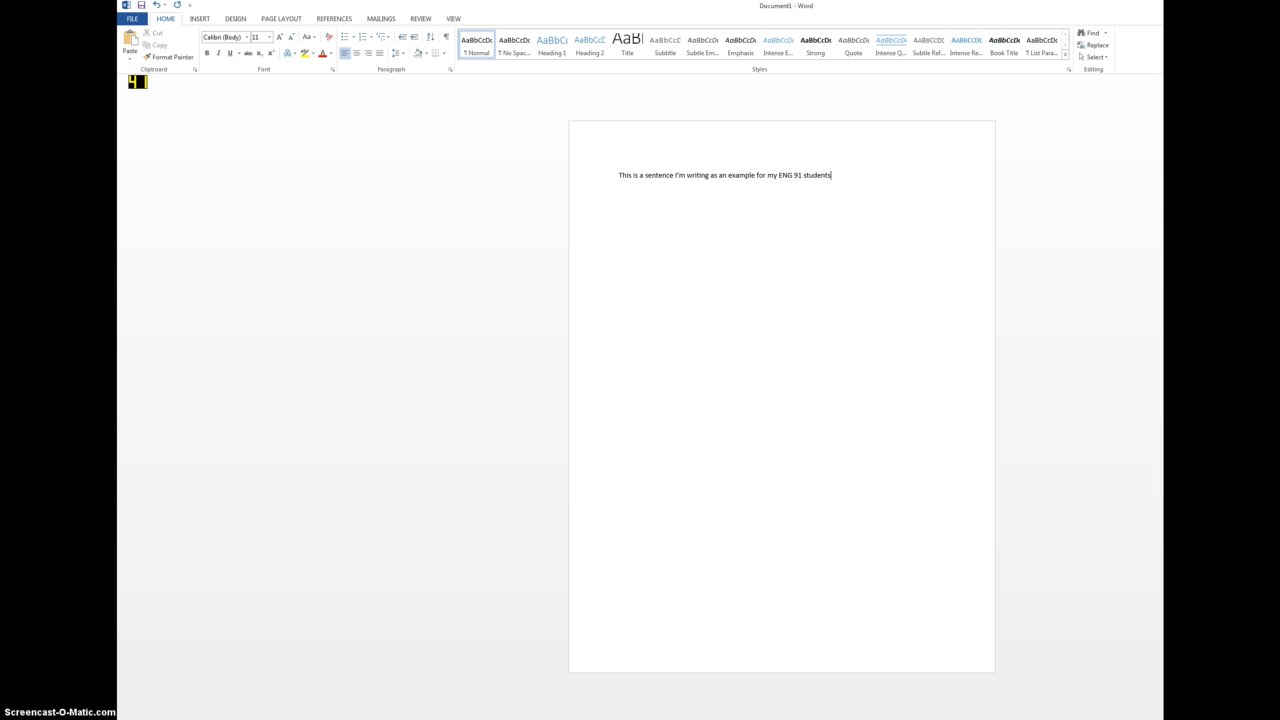
pyautogui.write(' as part of a series of tutotiri')
# - Finish the sentence with "of tutotorials that shows them how to format Word documents and use Canvas."
pyautogui.press('BackSpace')
pyautogui.press('BackSpace')
pyautogui.press('BackSpace')
pyautogui.write('orials ')
pyautogui.write('that shows')
pyautogui.write(' them how to fo')
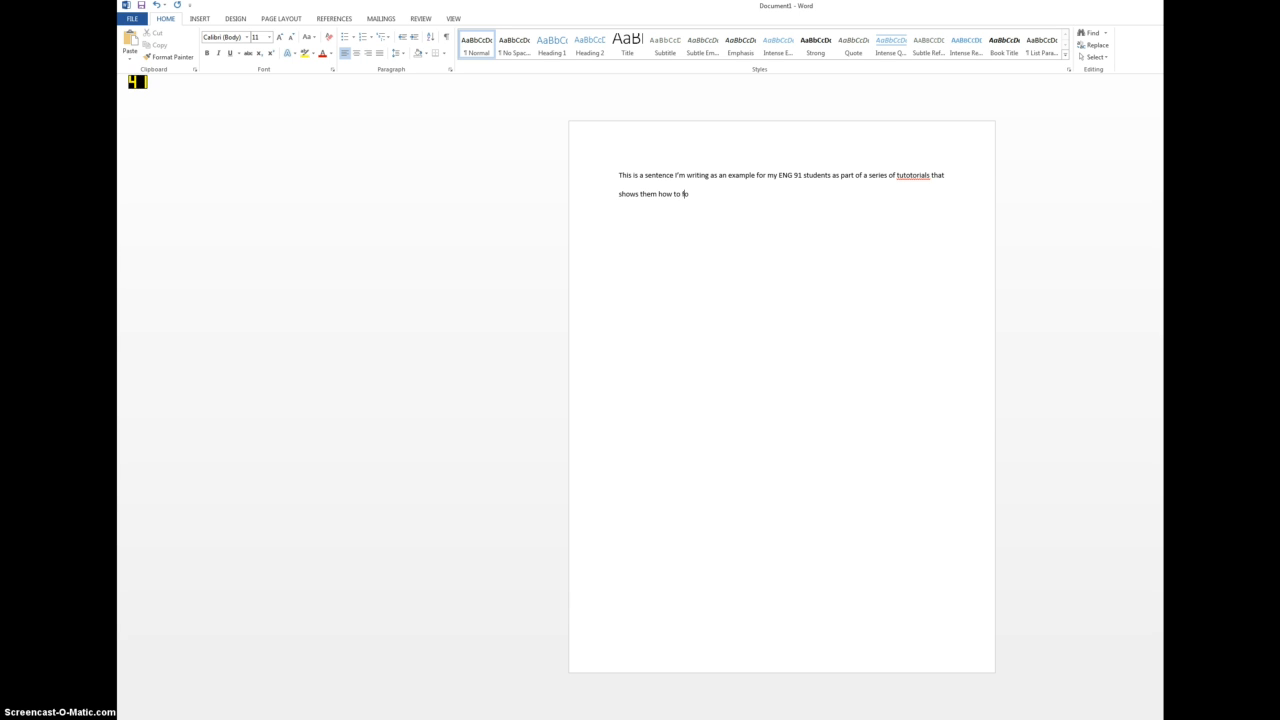
pyautogui.write('rmat Word documents and use Canvas.')
# - Try 1.15 line spacing on the whole paragraph and set it back to 2.0
pyautogui.doubleClick(578, 179)
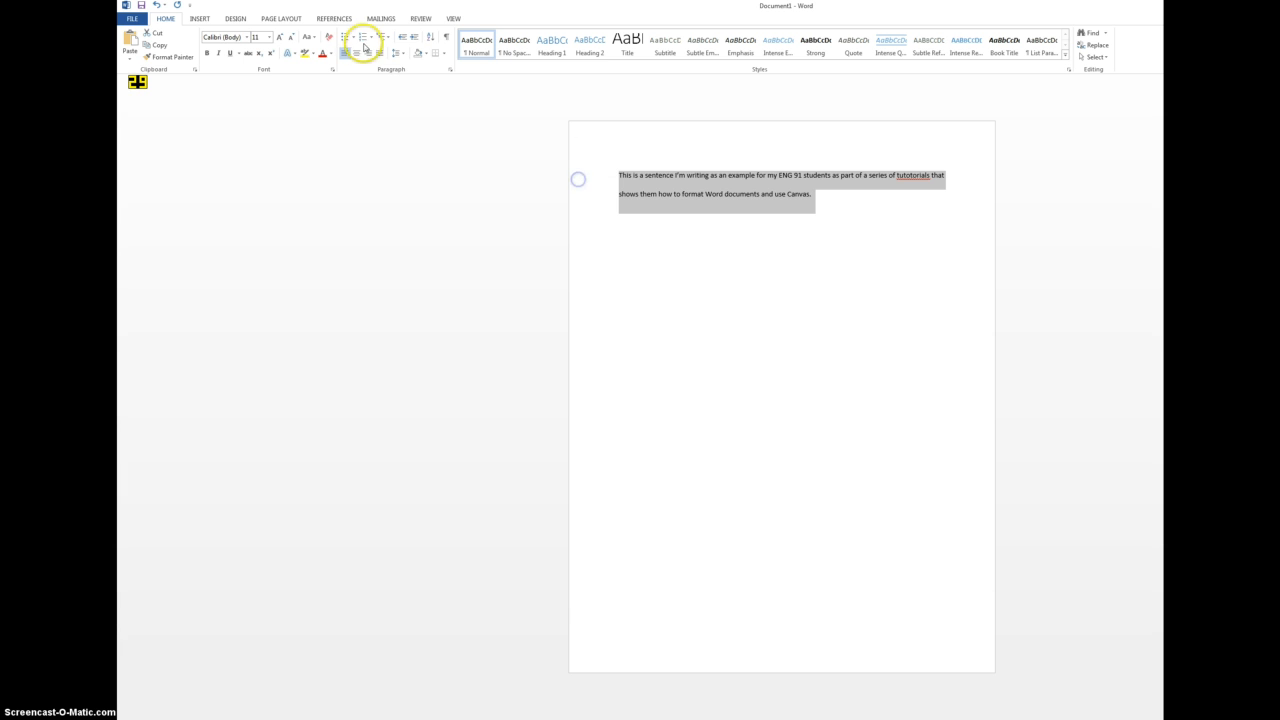
pyautogui.click(399, 52)
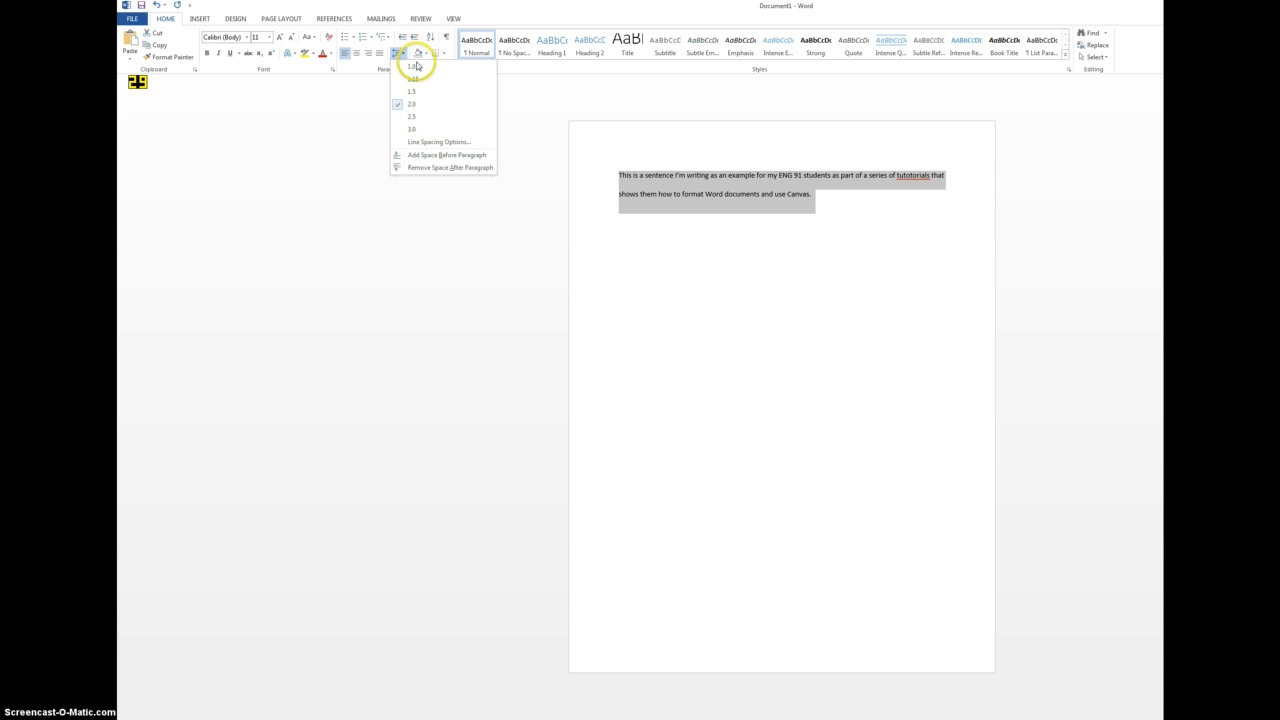
pyautogui.click(414, 79)
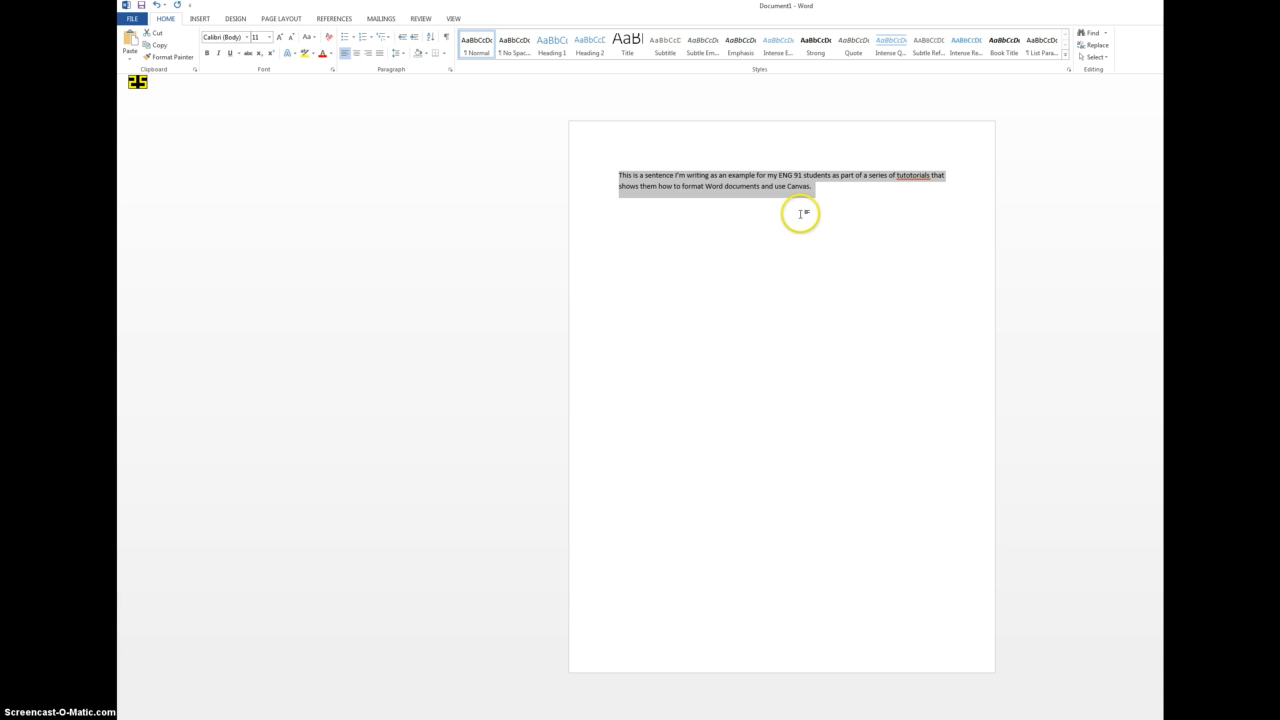
pyautogui.click(401, 53)
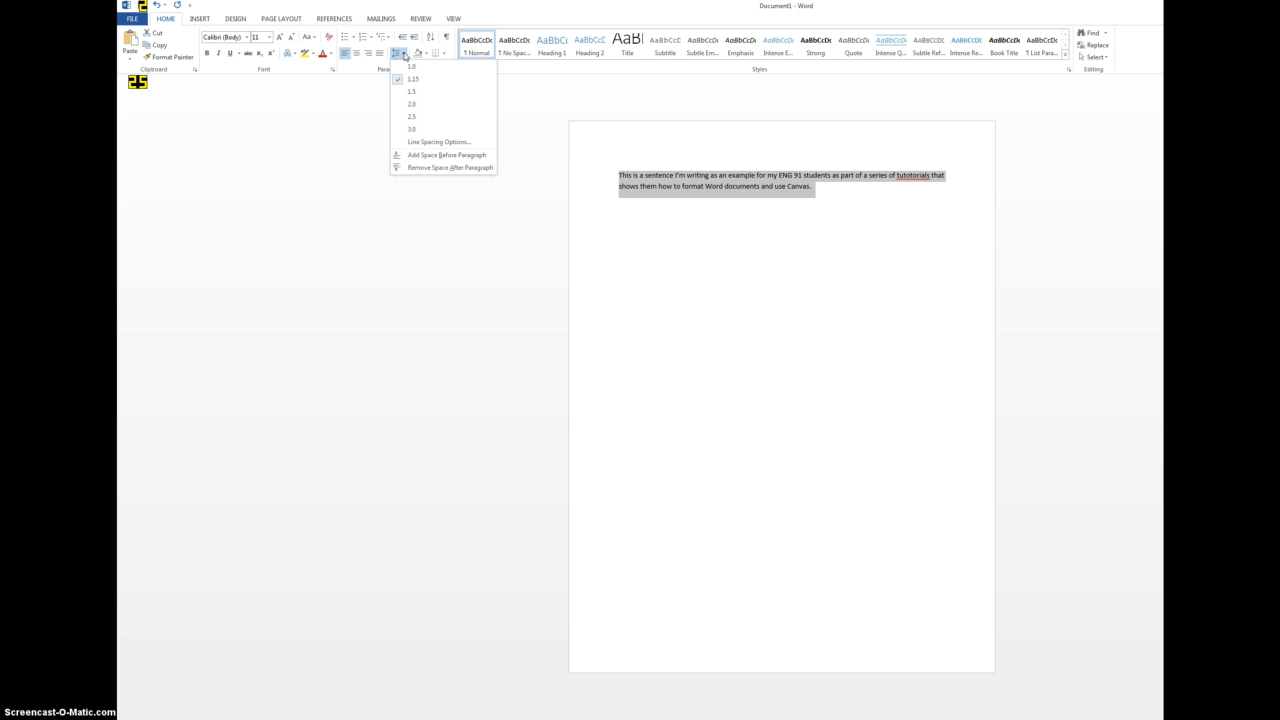
pyautogui.click(408, 104)
pyautogui.click(893, 233)
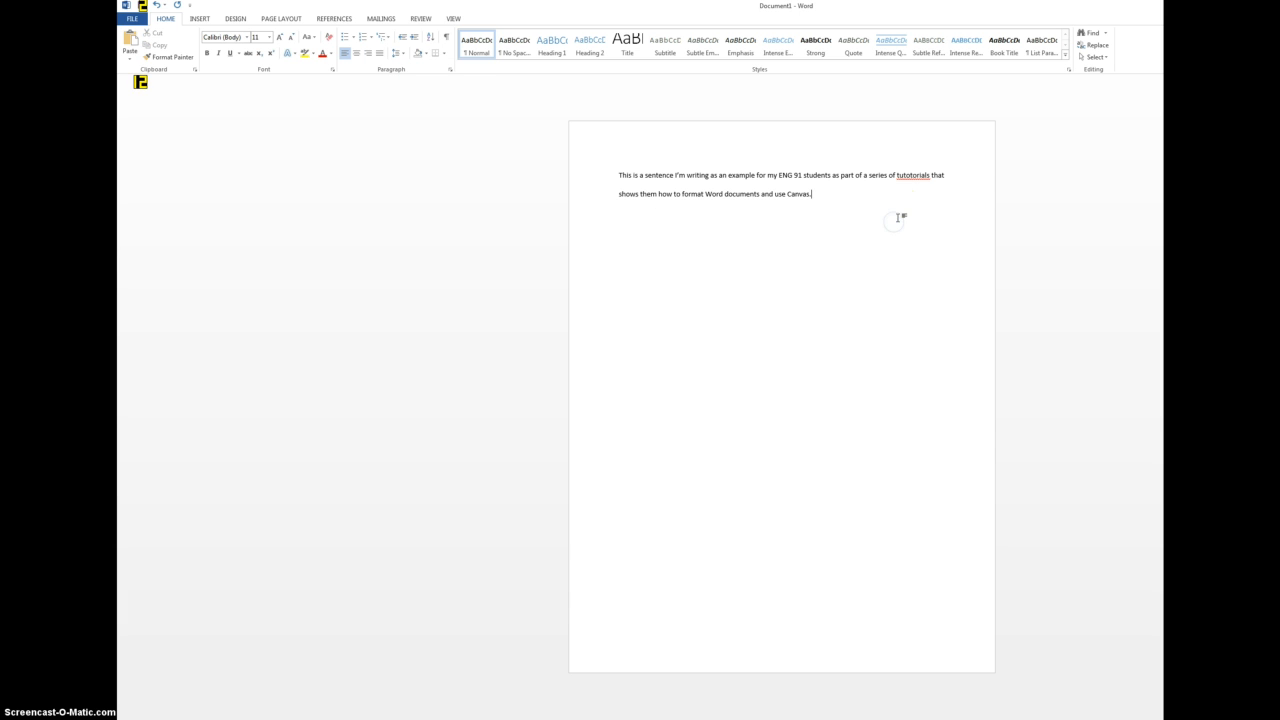
# - Correct the misspelled word "tutotorials" to the suggested spelling "tutorials"
pyautogui.click(900, 200)
pyautogui.rightClick(907, 176)
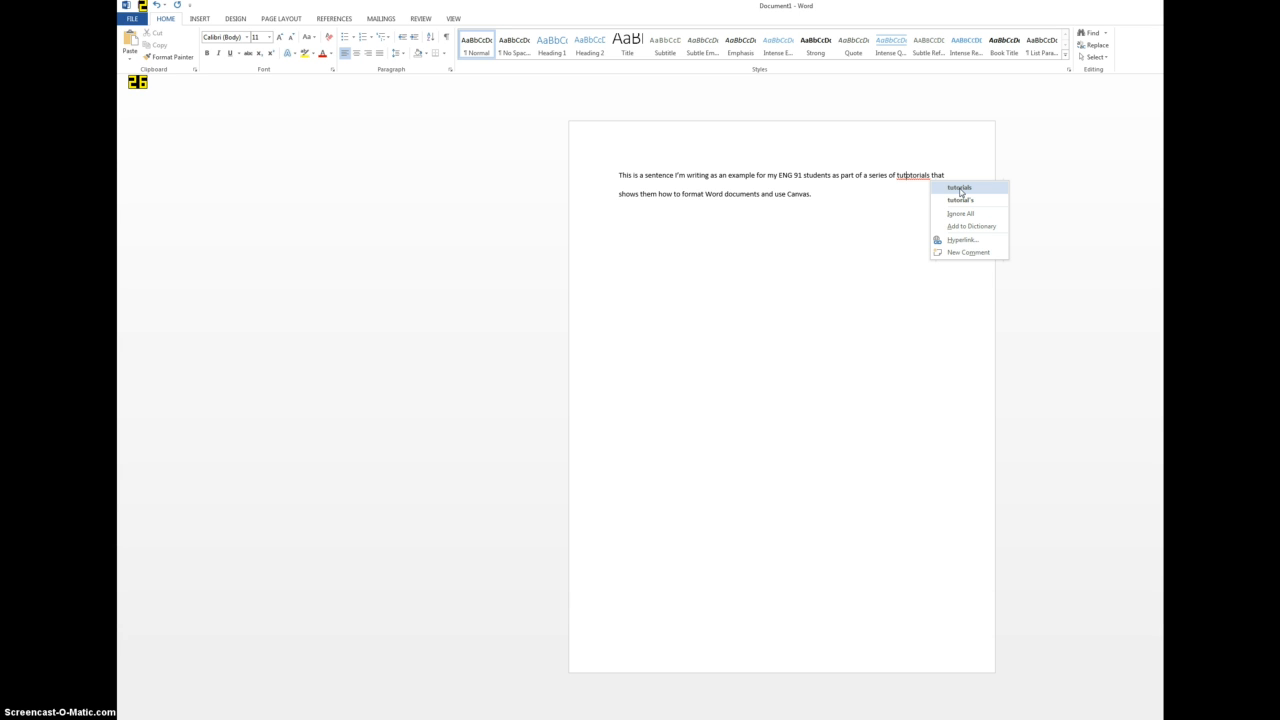
pyautogui.click(960, 188)
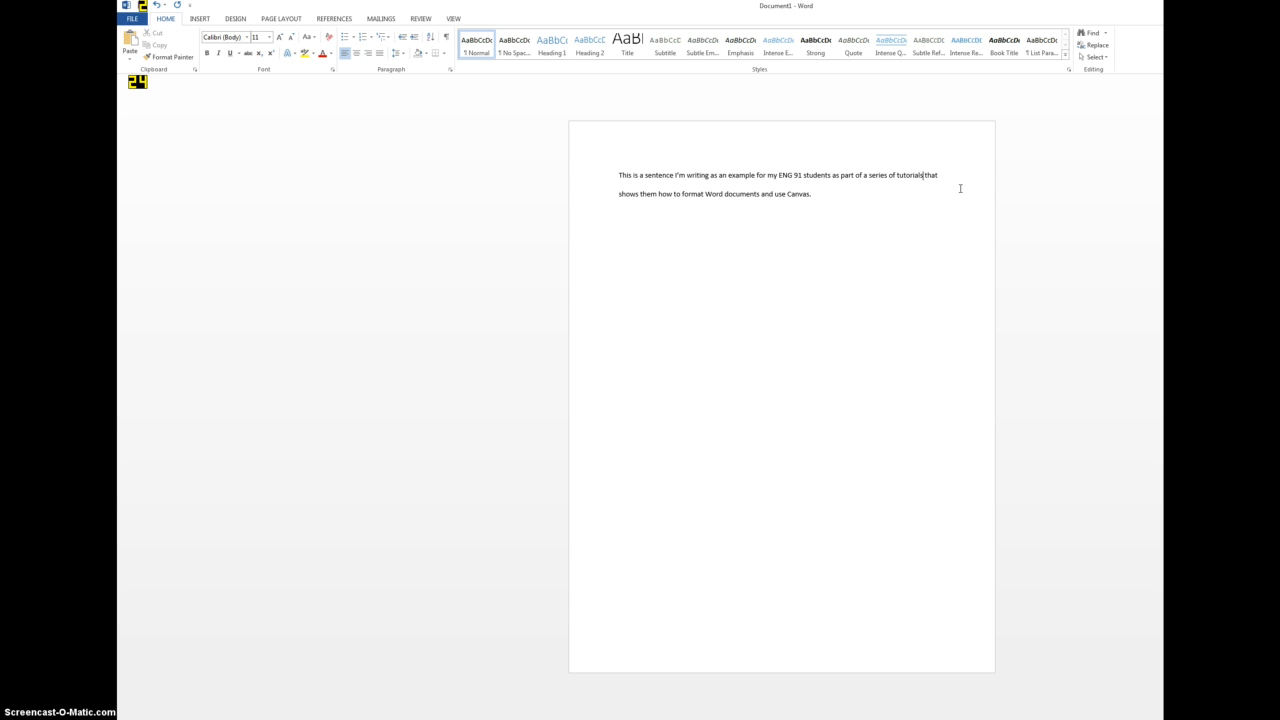
# - Change the font of the whole paragraph to Times New Roman
pyautogui.click(836, 206)
pyautogui.moveTo(851, 197); pyautogui.dragTo(604, 167)
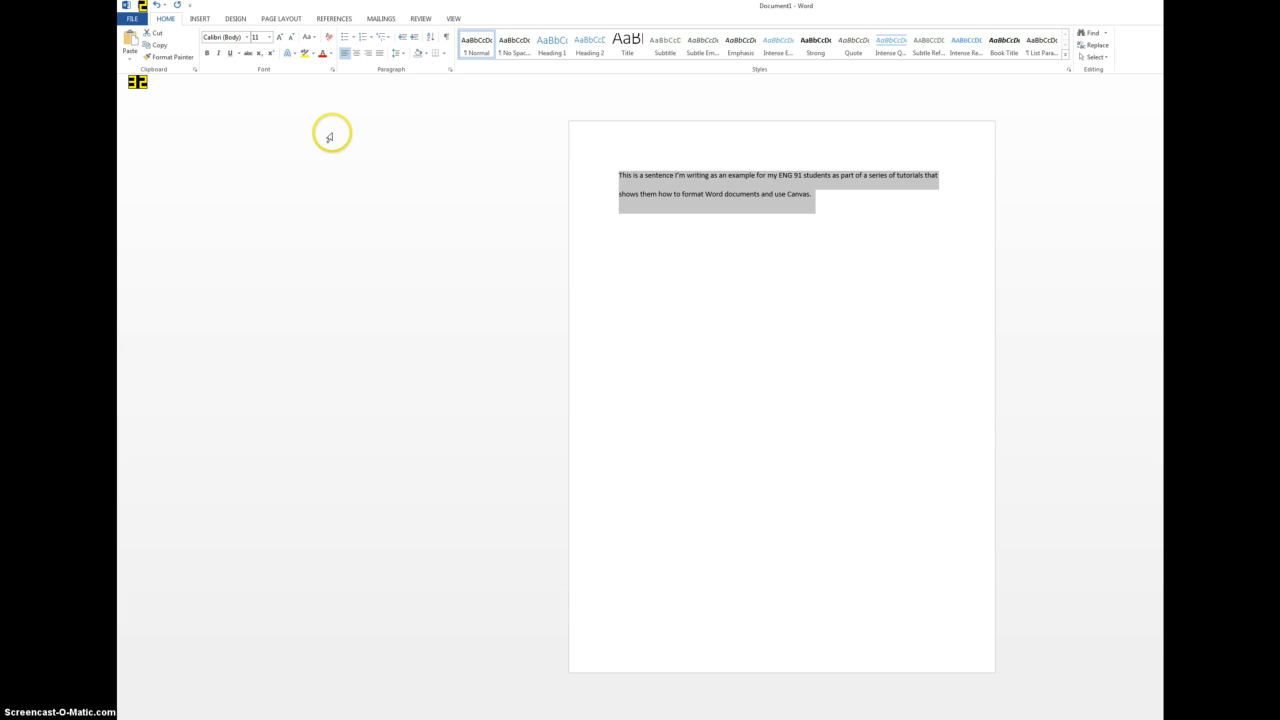
pyautogui.click(220, 39)
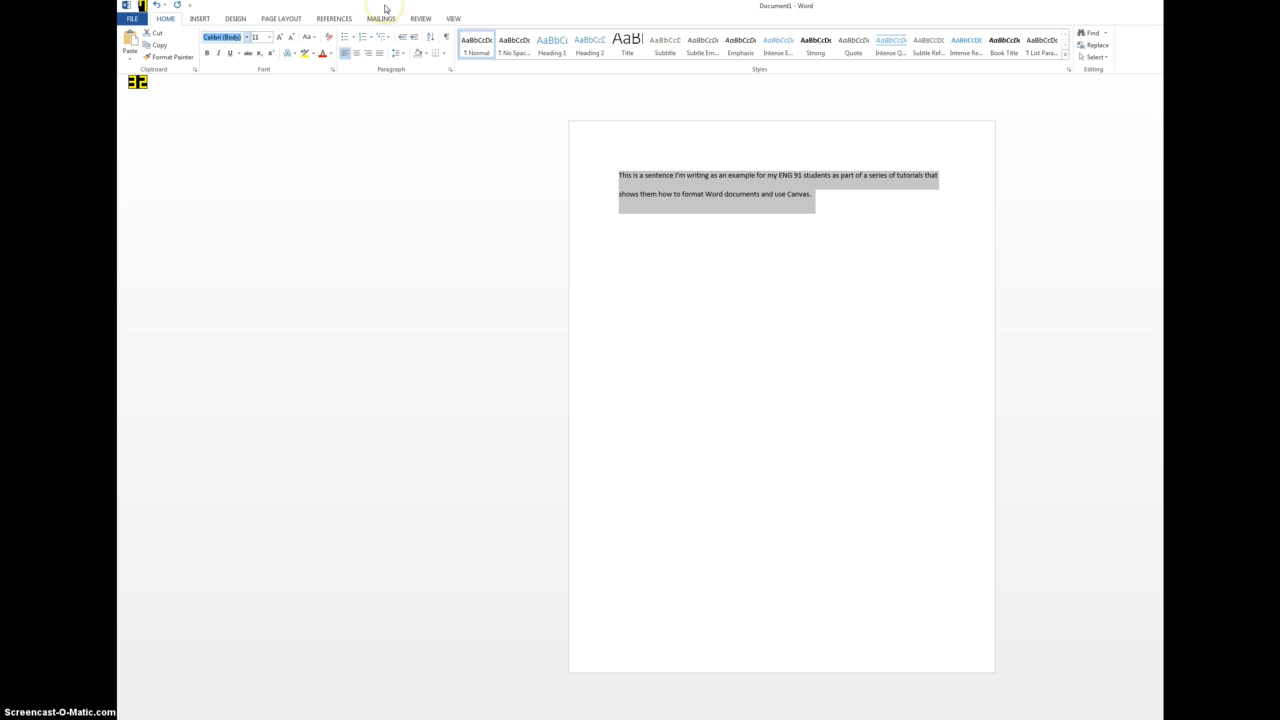
pyautogui.write('Times New Ro')
pyautogui.press('Return')
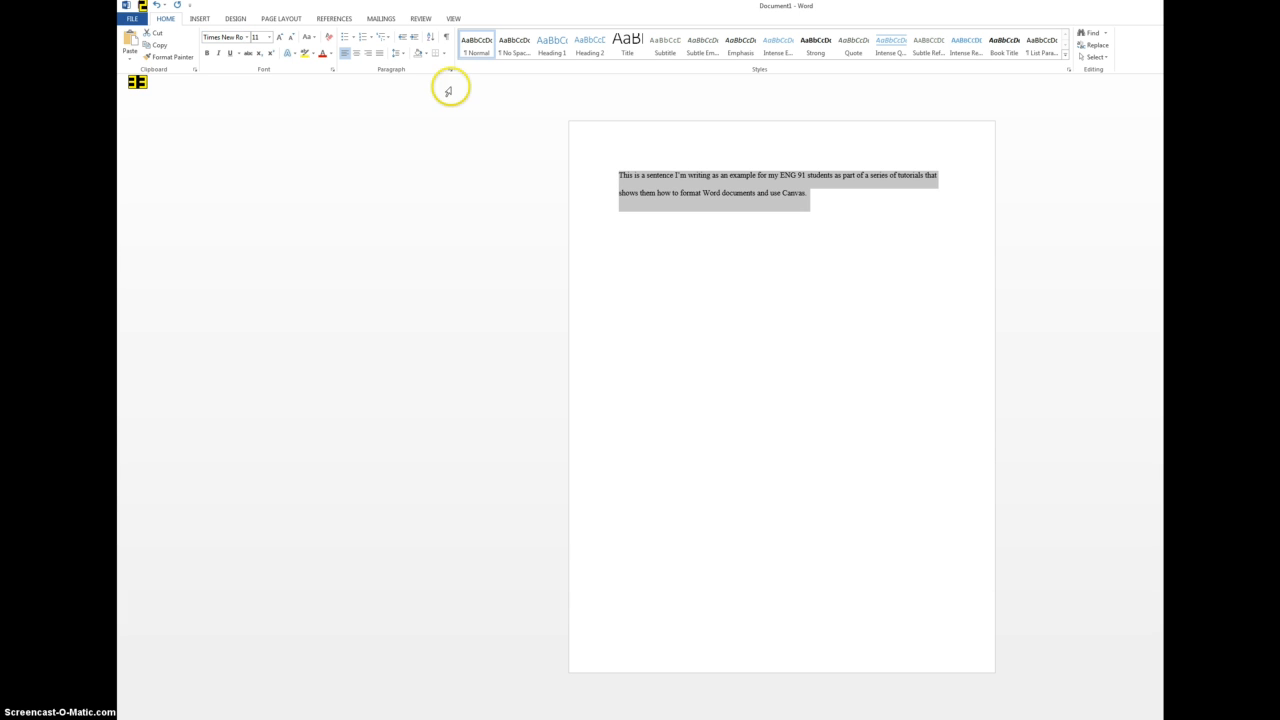
# - Browse the available fonts and choose Times New Roman again for the selected paragraph
pyautogui.click(248, 38)
pyautogui.scroll(-11, 277, 306)
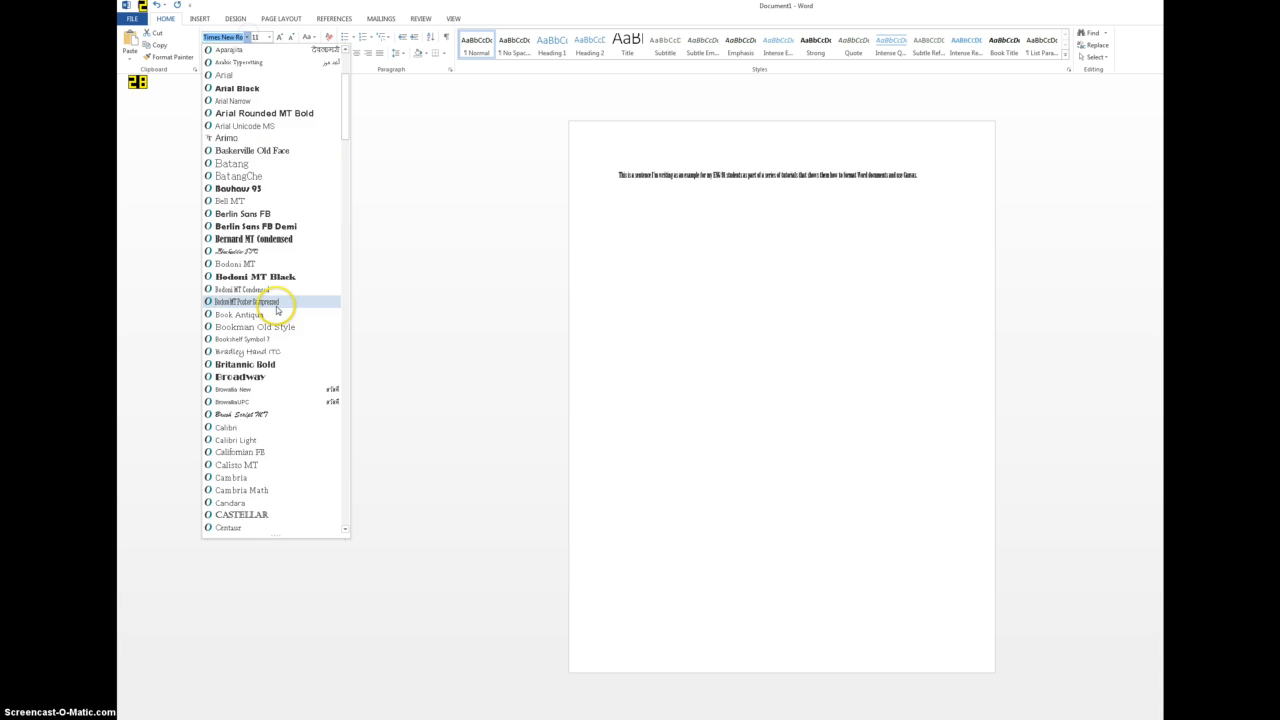
pyautogui.moveTo(346, 169); pyautogui.dragTo(346, 88)
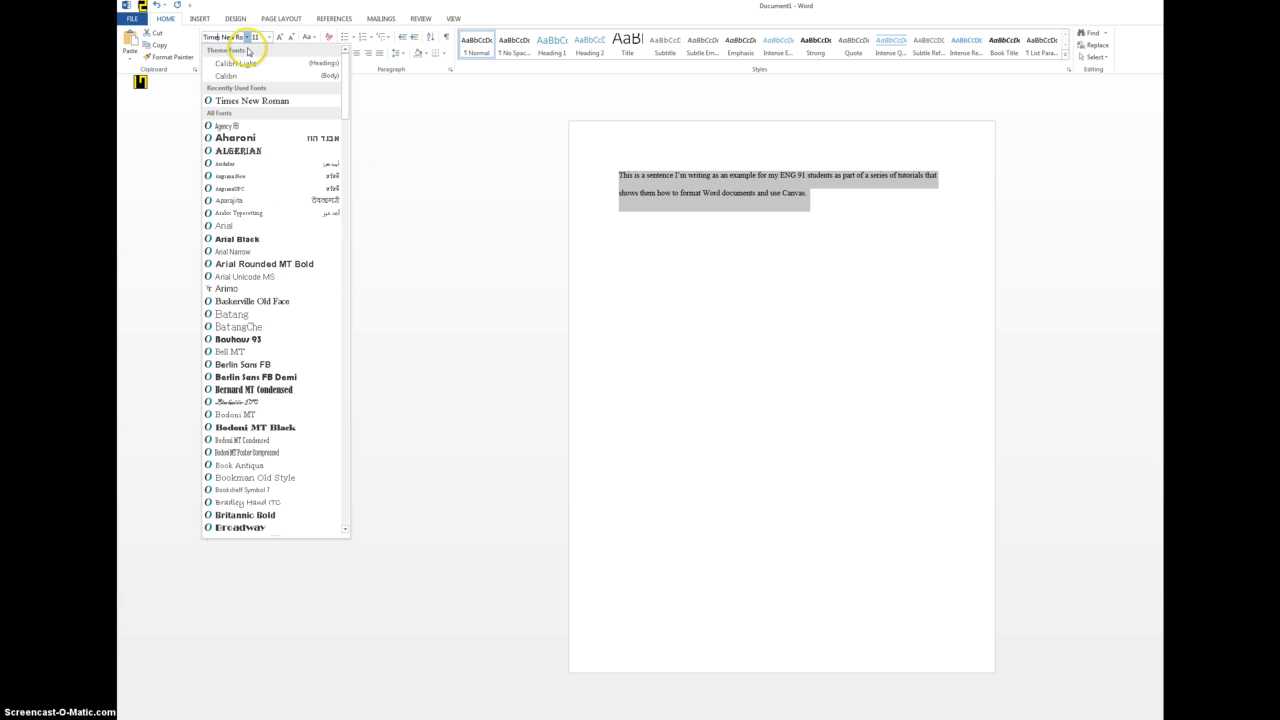
pyautogui.click(258, 100)
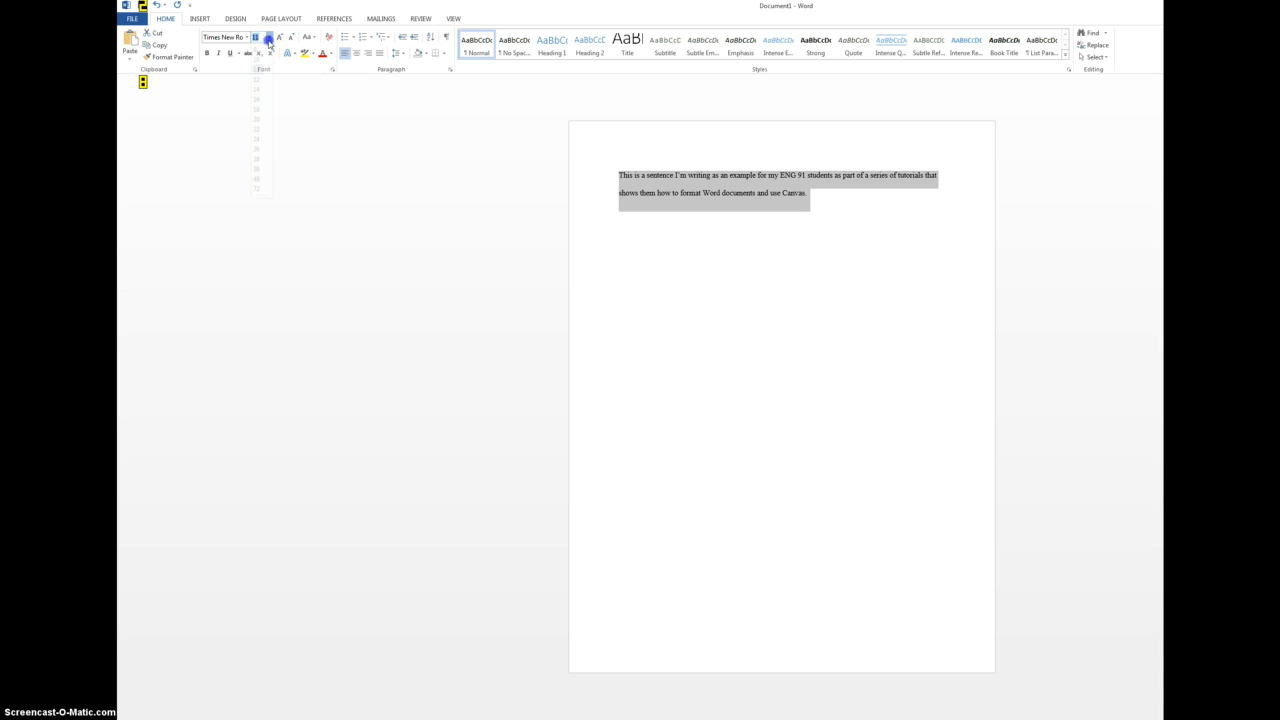
# - Set the font size of the selected paragraph to 12 and deselect the text
pyautogui.click(269, 38)
pyautogui.click(257, 89)
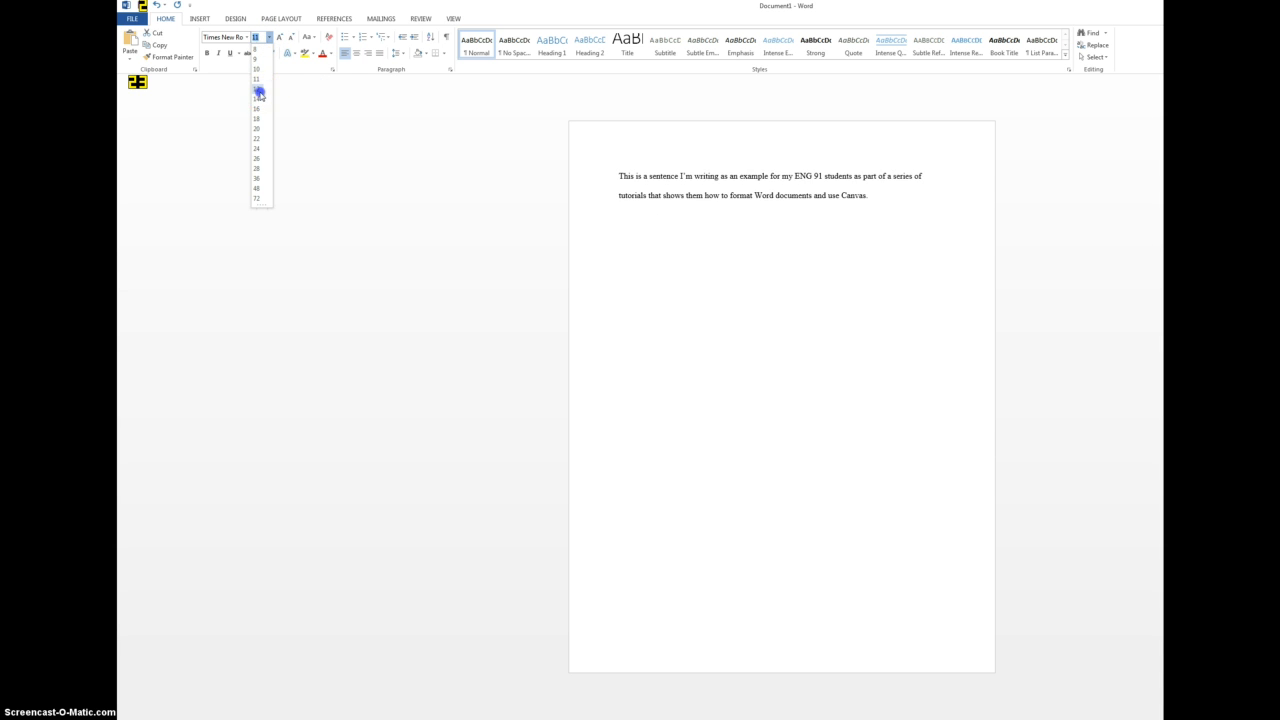
pyautogui.click(879, 206)
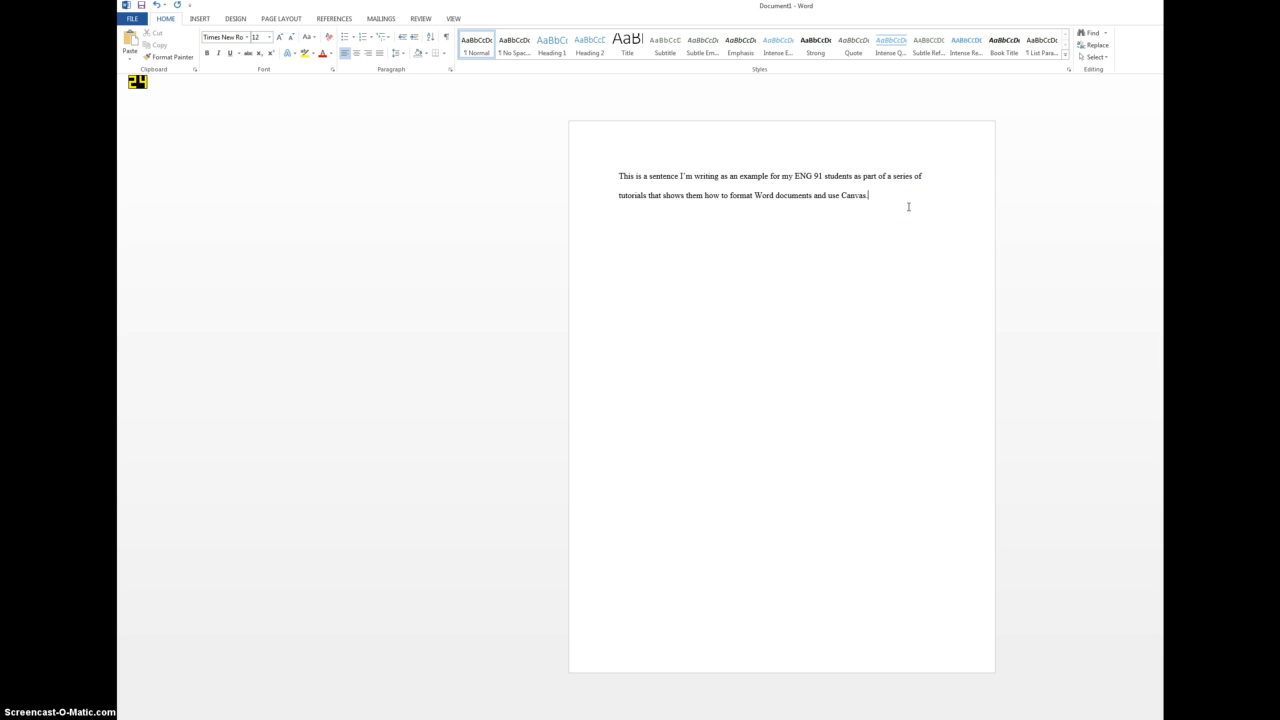
pyautogui.click(400, 58)
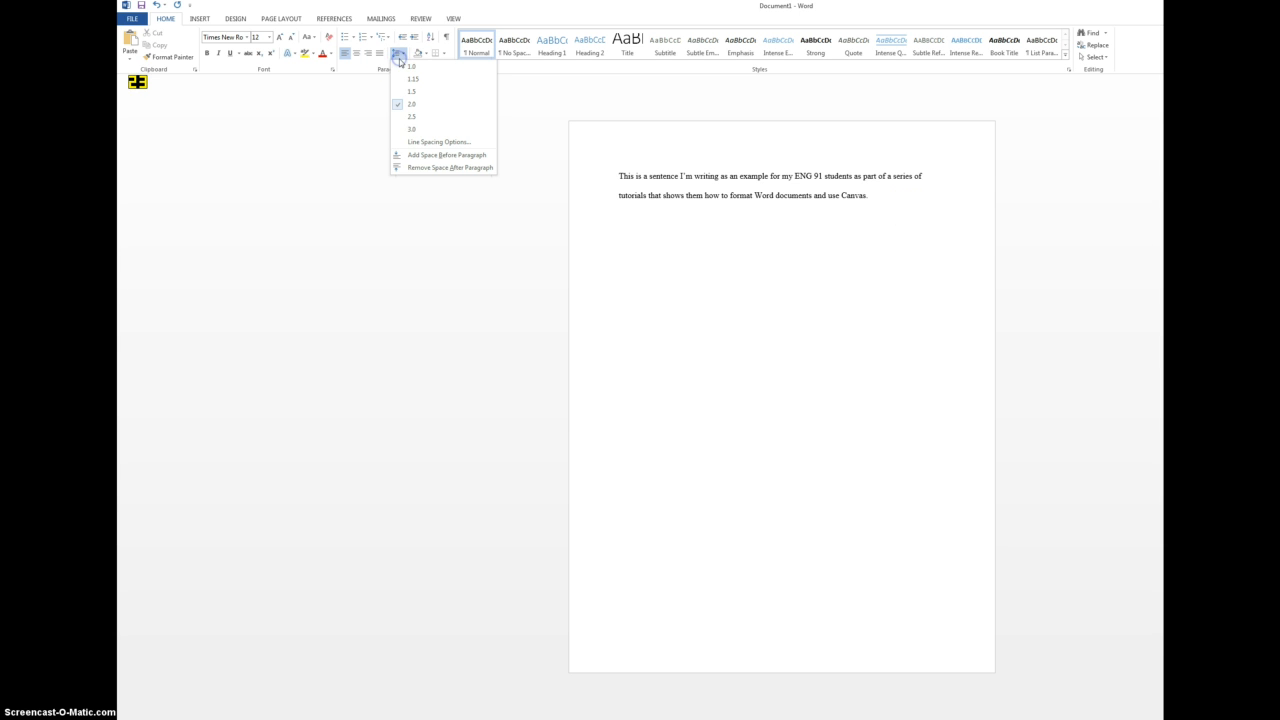
pyautogui.click(256, 37)
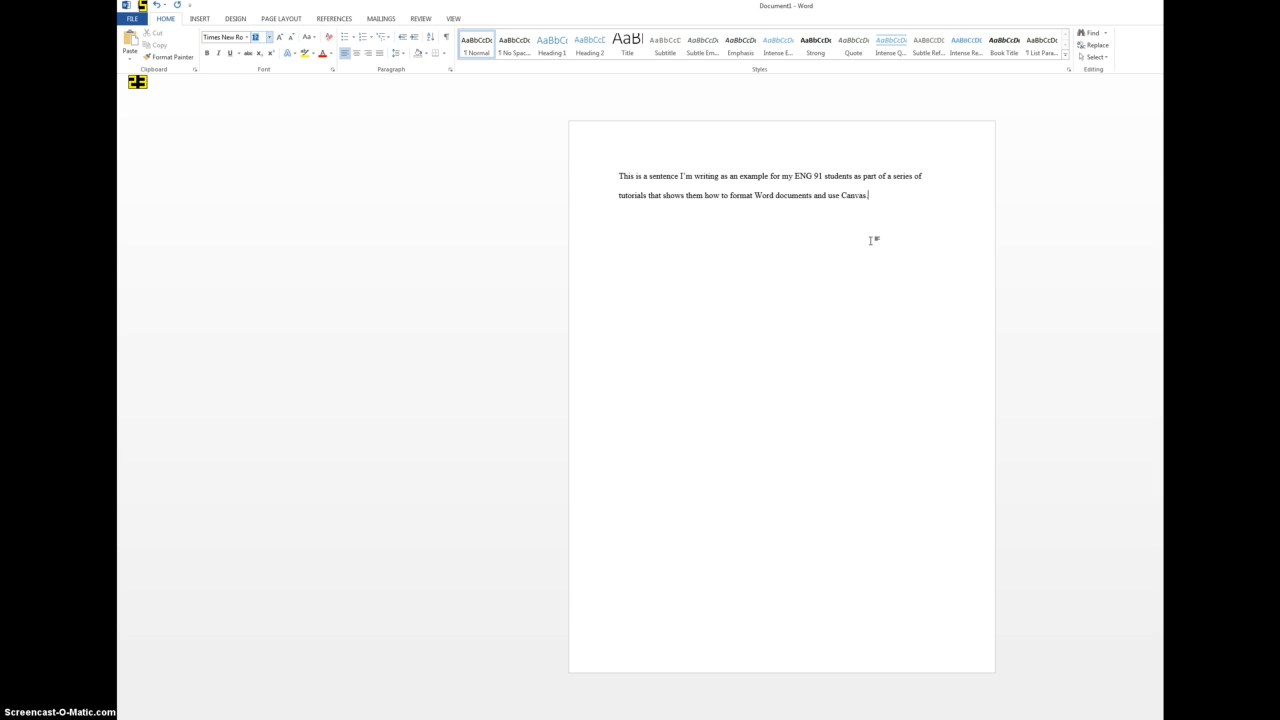
pyautogui.click(651, 121)
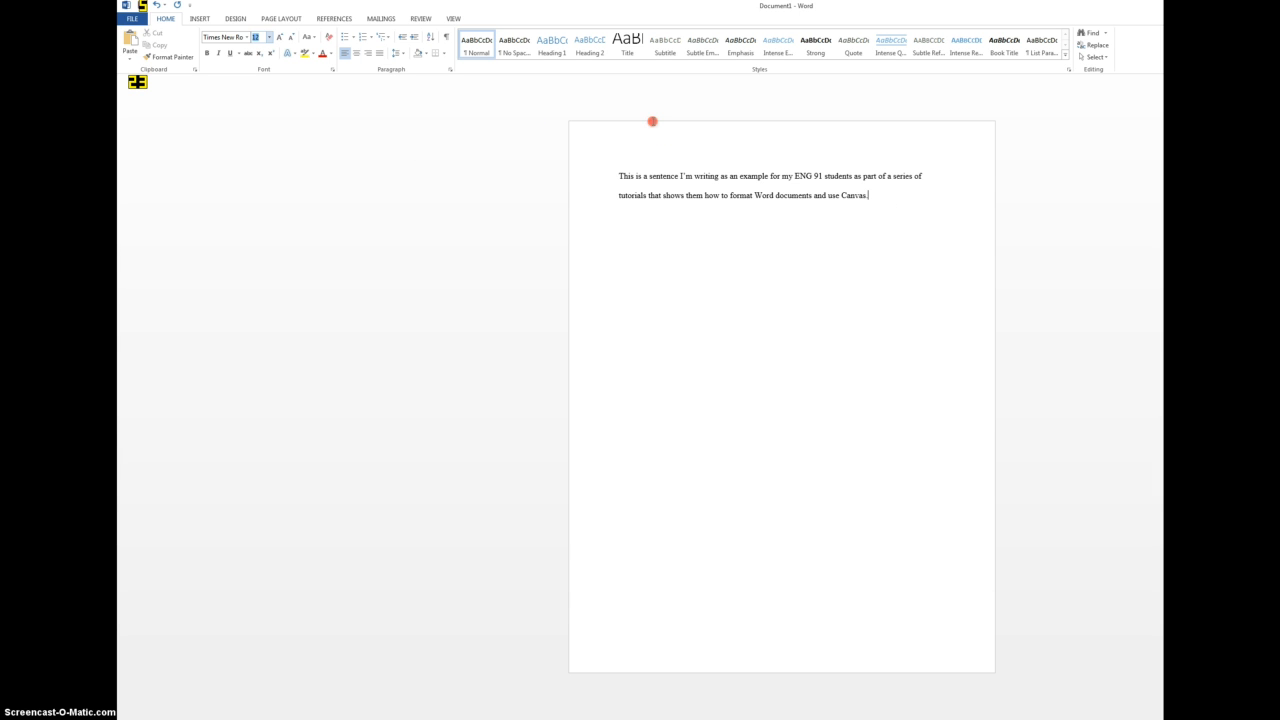
pyautogui.click(904, 203)
# - Start saving the document to the computer under the file name "Writing sample in Word"
pyautogui.click(131, 19)
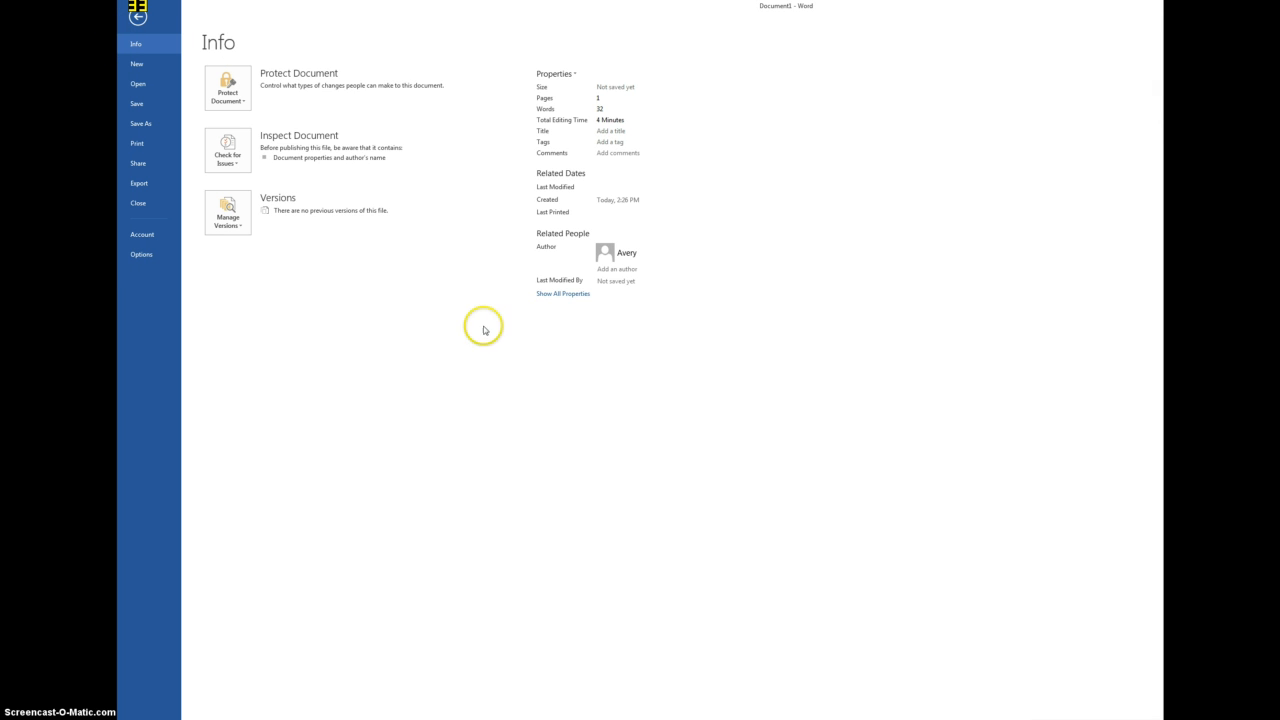
pyautogui.click(208, 249)
pyautogui.click(141, 123)
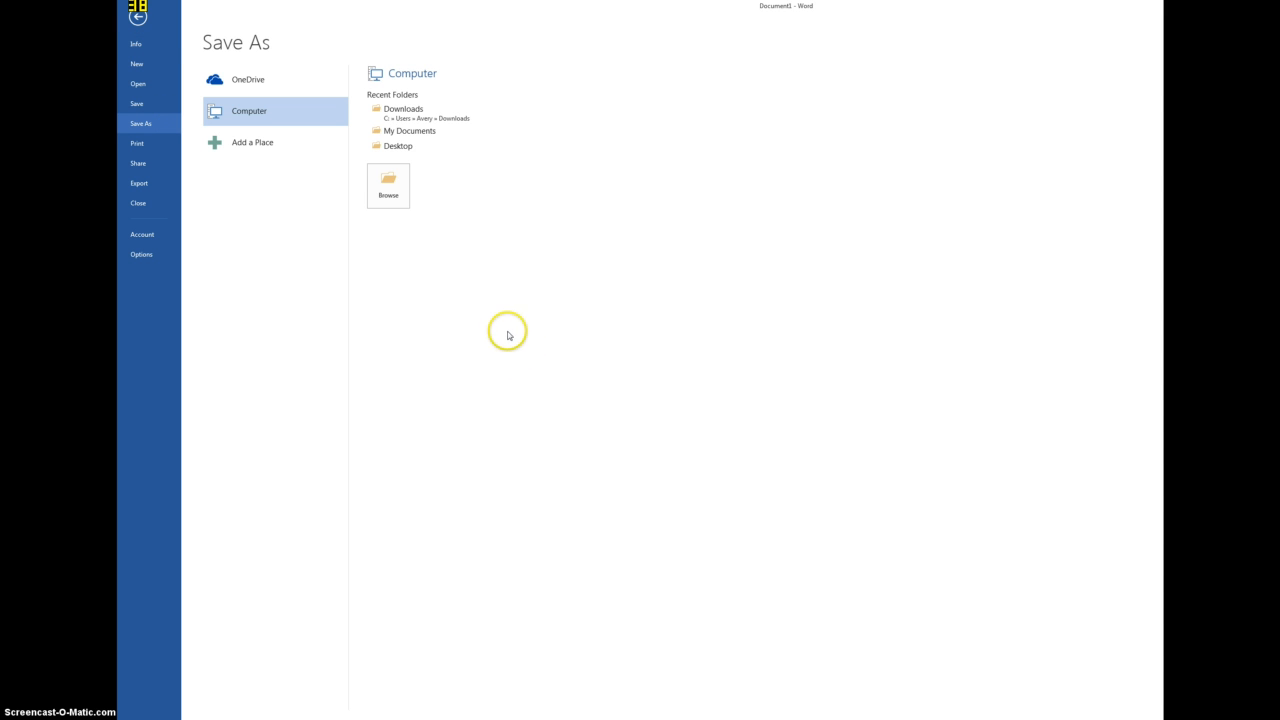
pyautogui.click(390, 198)
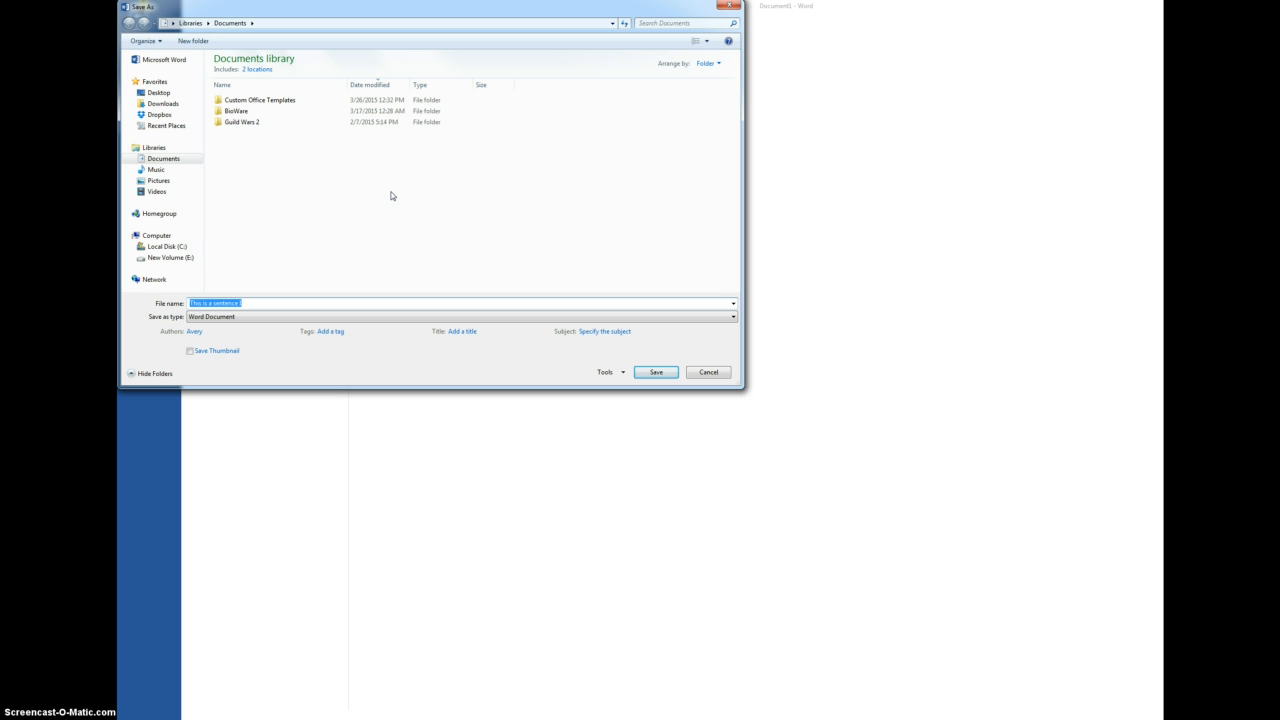
pyautogui.write('W')
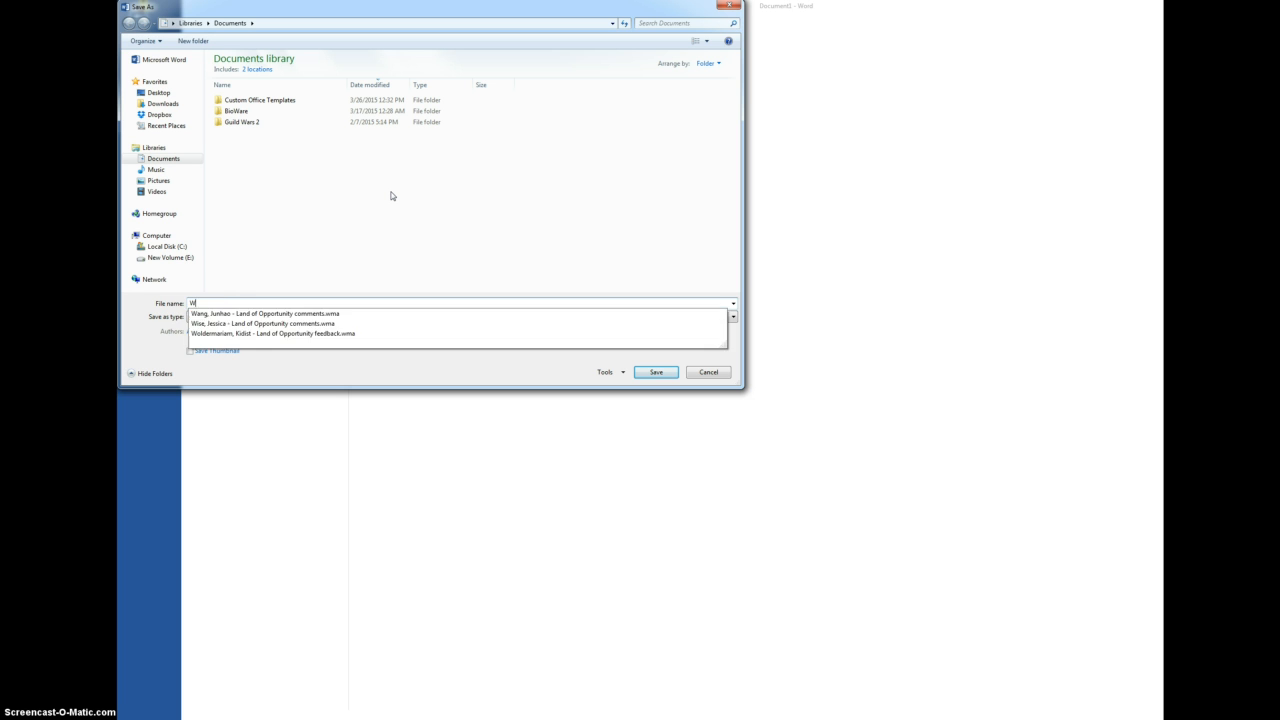
pyautogui.write('riting sample in Word')
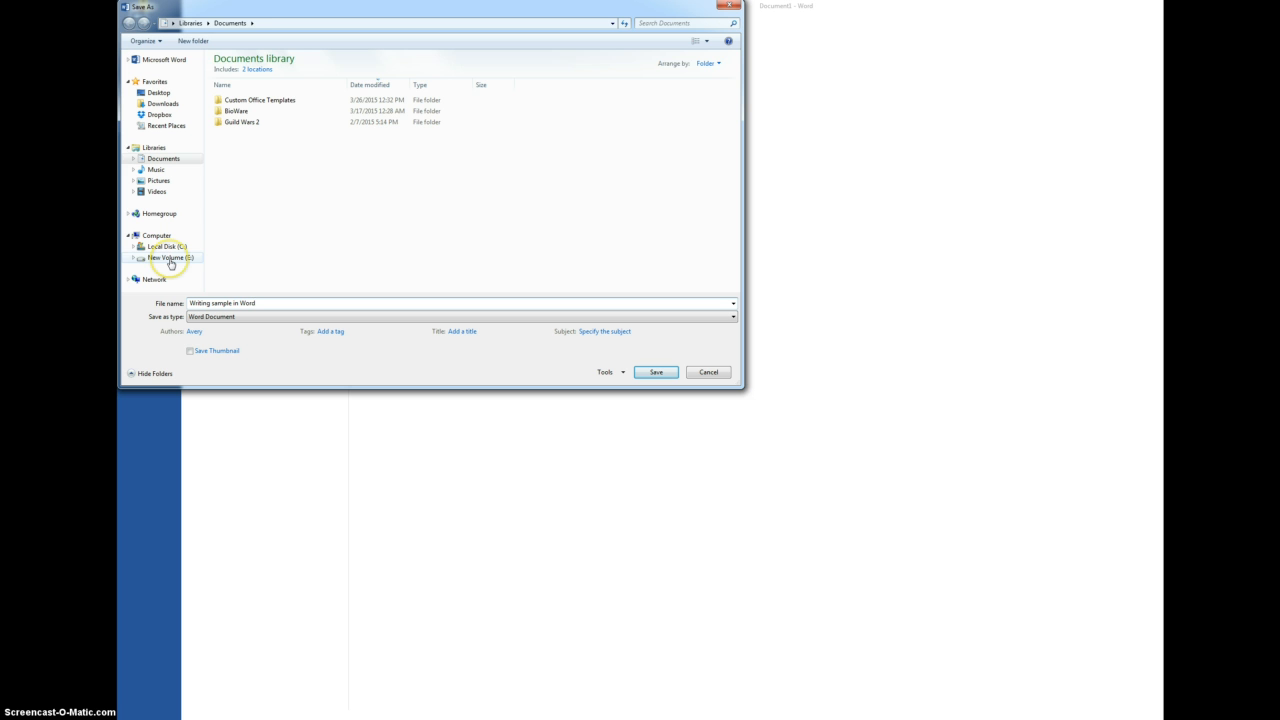
# - Choose New Volume (E:) as the location and save the file there as a Word Document
pyautogui.click(170, 259)
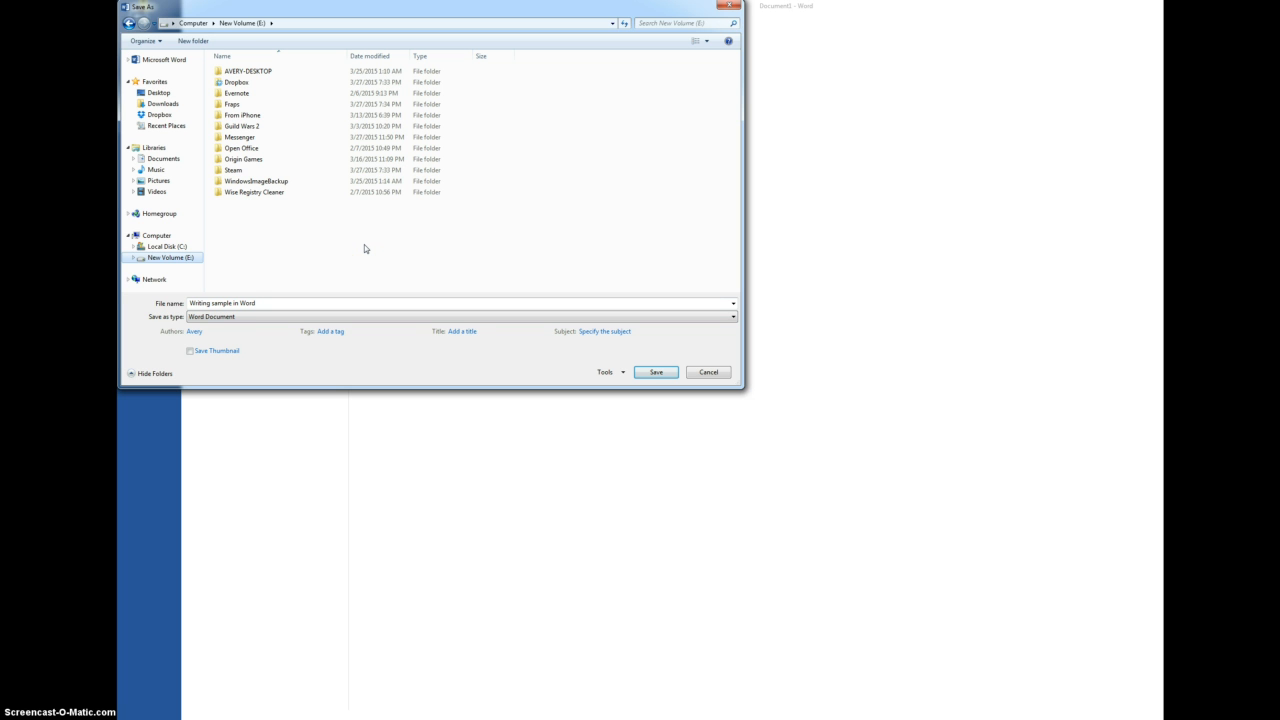
pyautogui.click(310, 303)
pyautogui.click(310, 303)
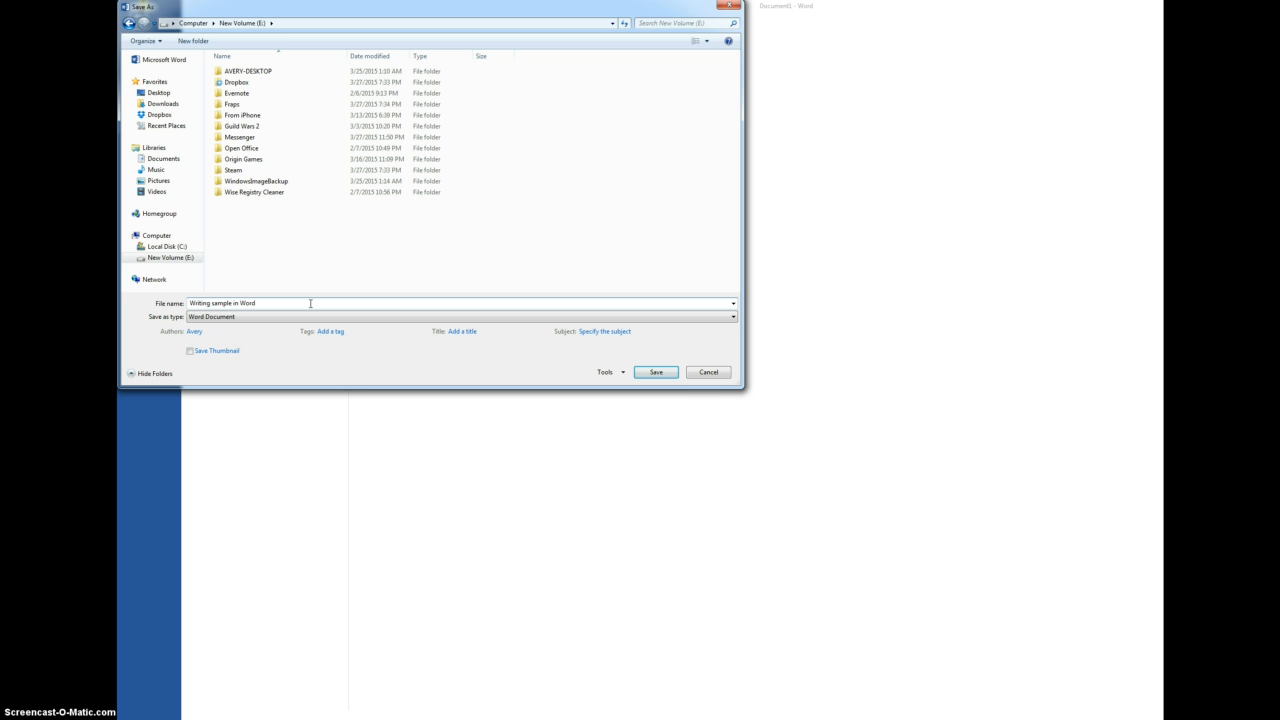
pyautogui.click(660, 374)
pyautogui.click(652, 372)
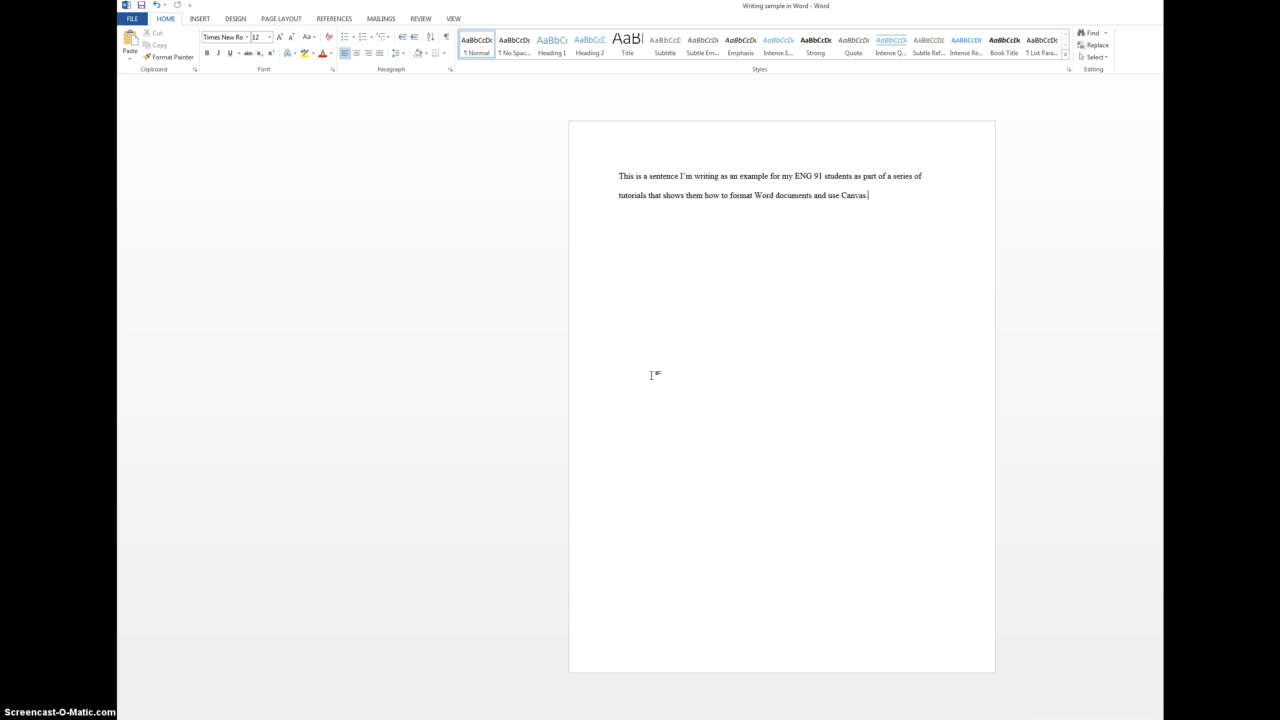